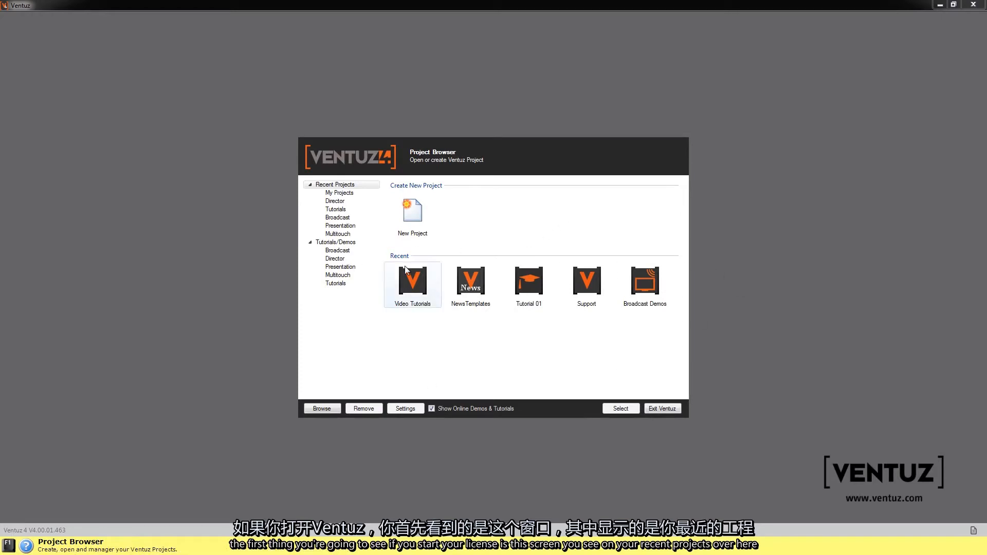
Step: Browse the Tutorials/Demos category of the project browser and open the Tutorial 02 project
click(345, 242)
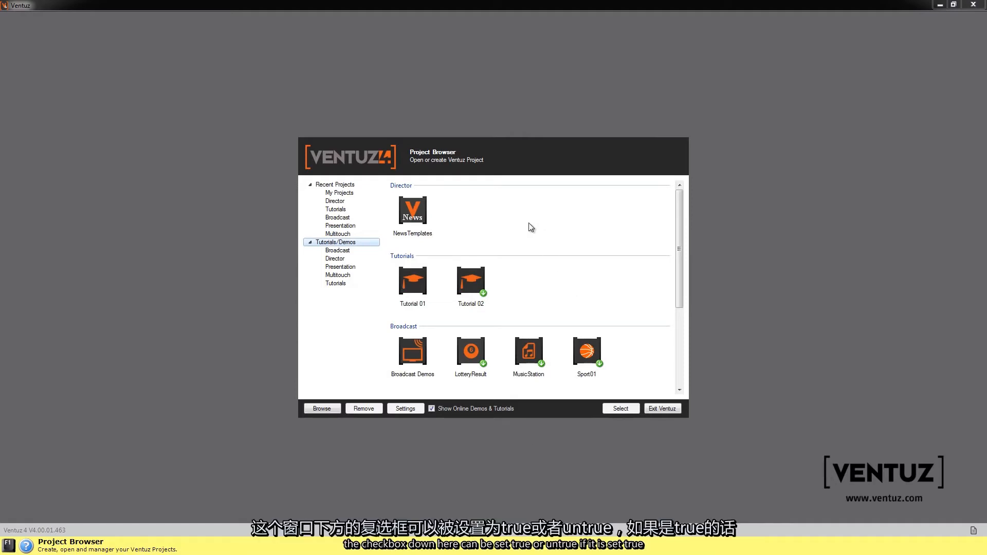
click(466, 407)
click(561, 286)
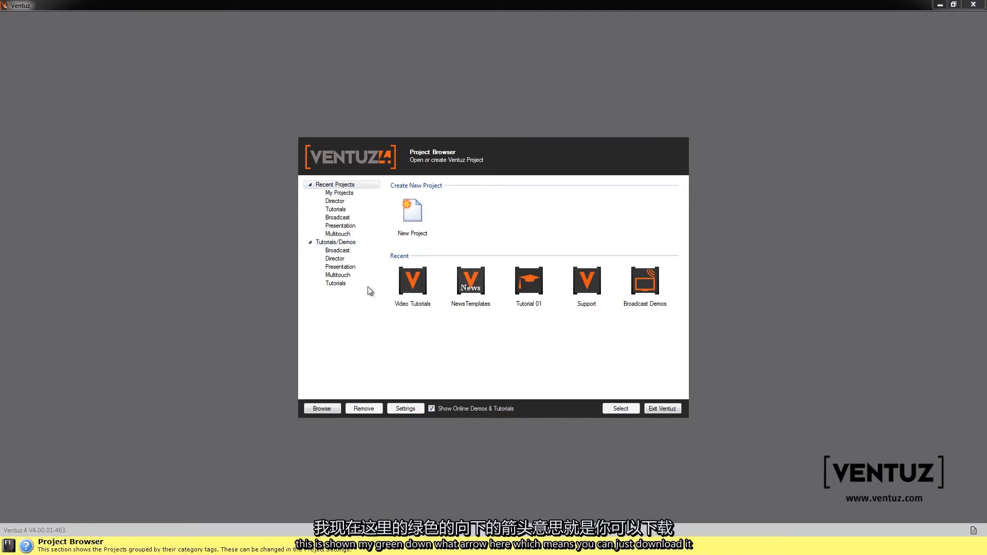
click(344, 242)
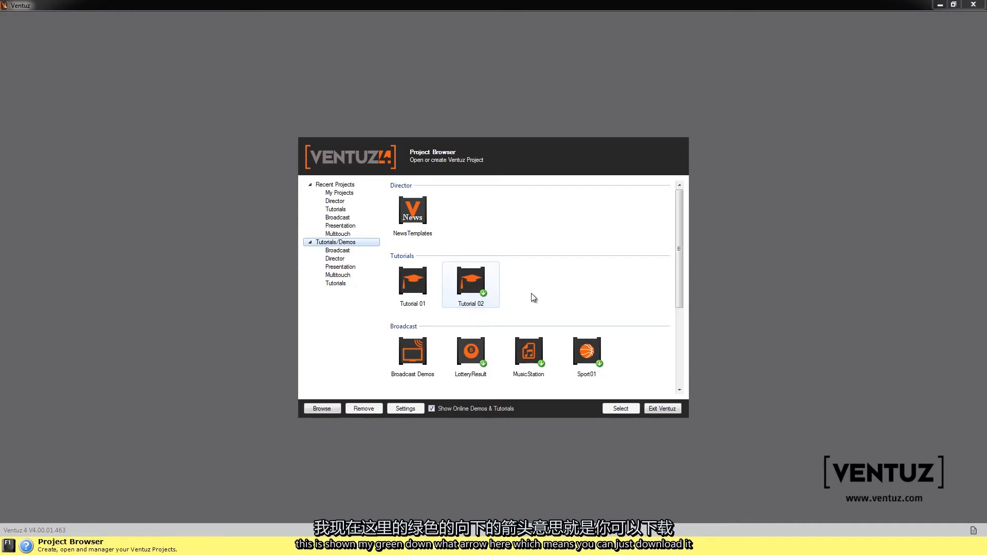
double_click(465, 288)
Step: Leave the Tutorial 02 project with Change Project and return to the project browser, dismissing any error dialog
click(959, 24)
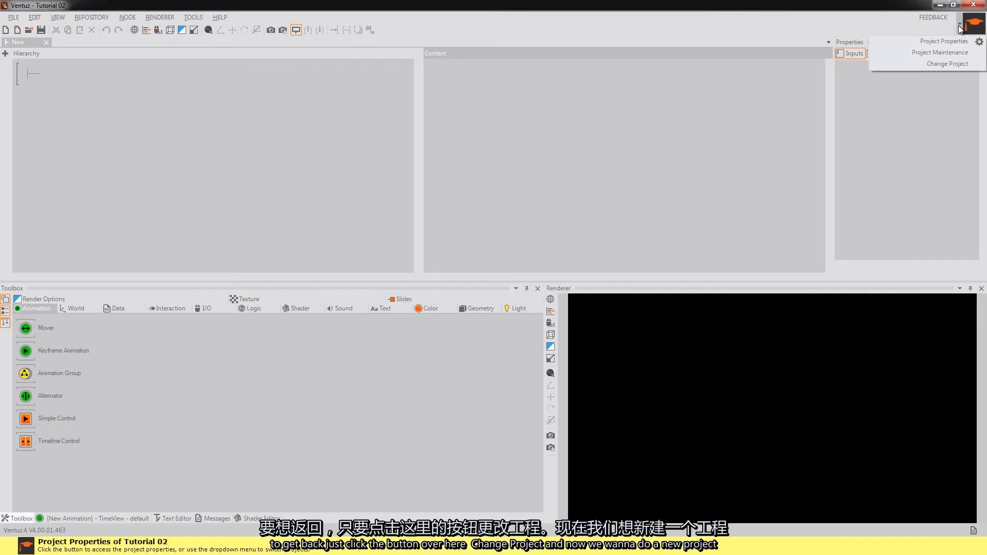
click(953, 63)
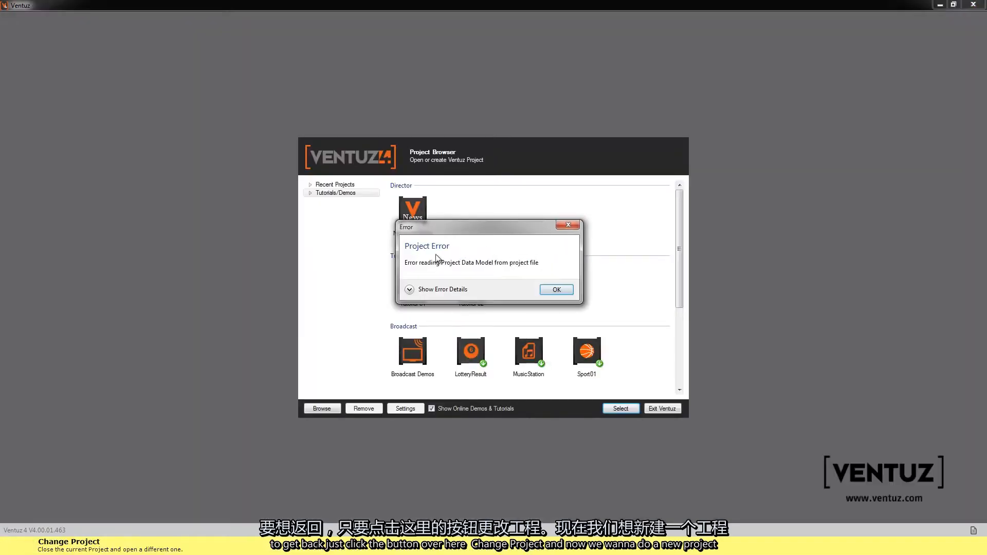
click(559, 296)
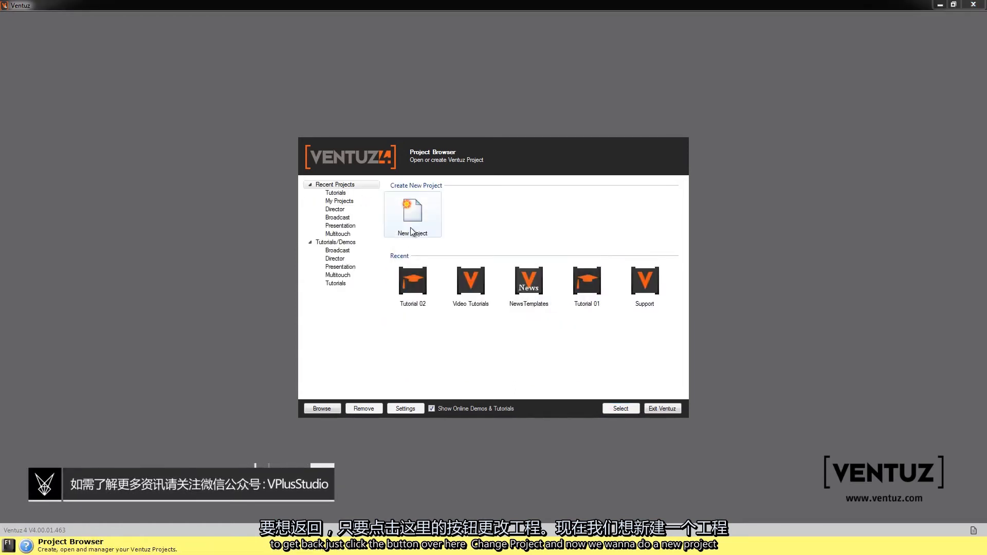
Step: Create a new project named tutorial in the My Projects category with a 16:9 aspect and the default icon
double_click(412, 232)
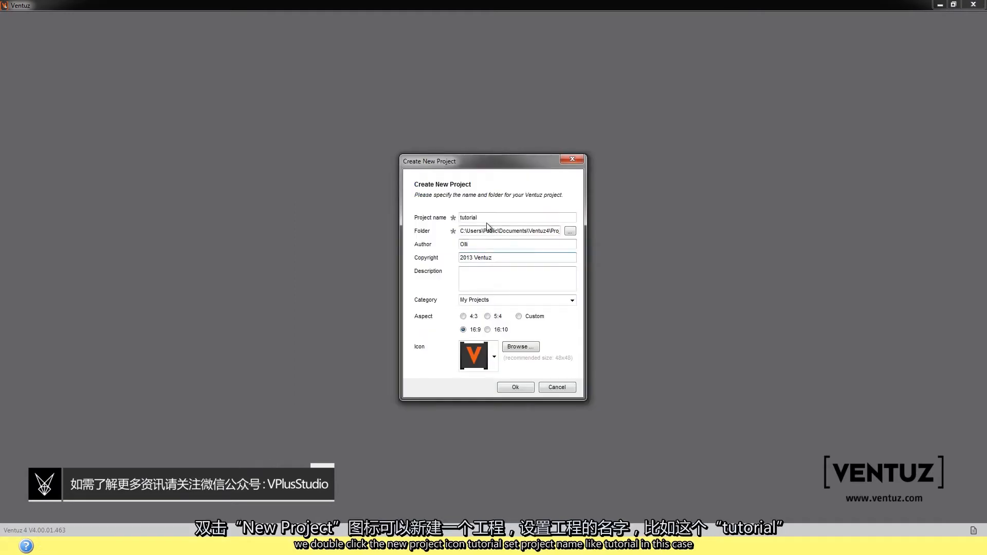
key(BackSpace)
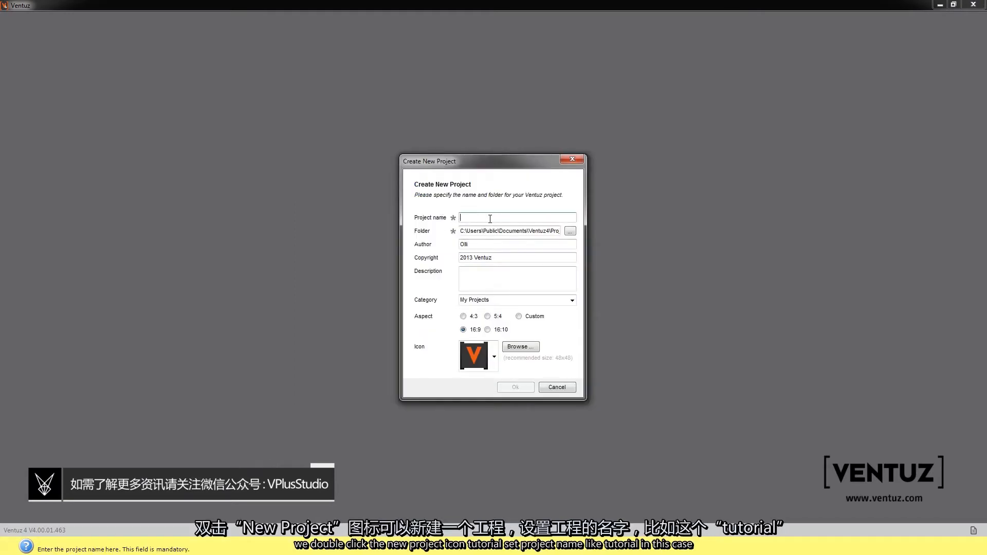
text(tutorial)
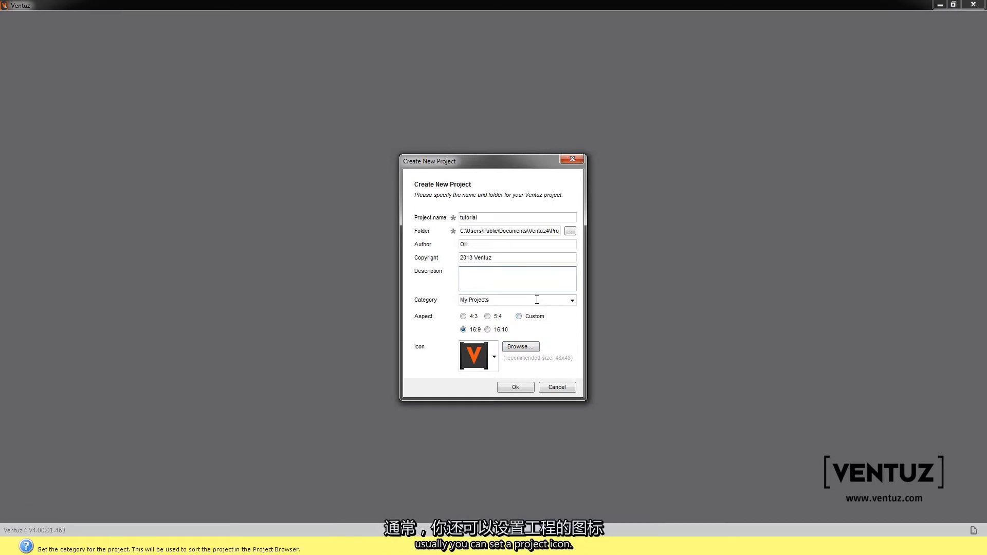
click(575, 301)
click(576, 301)
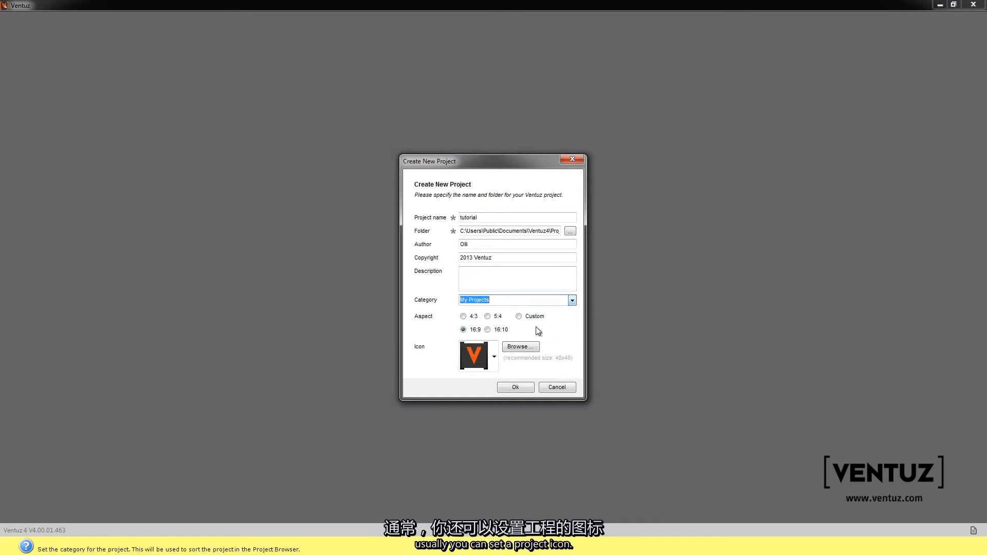
click(495, 357)
click(497, 365)
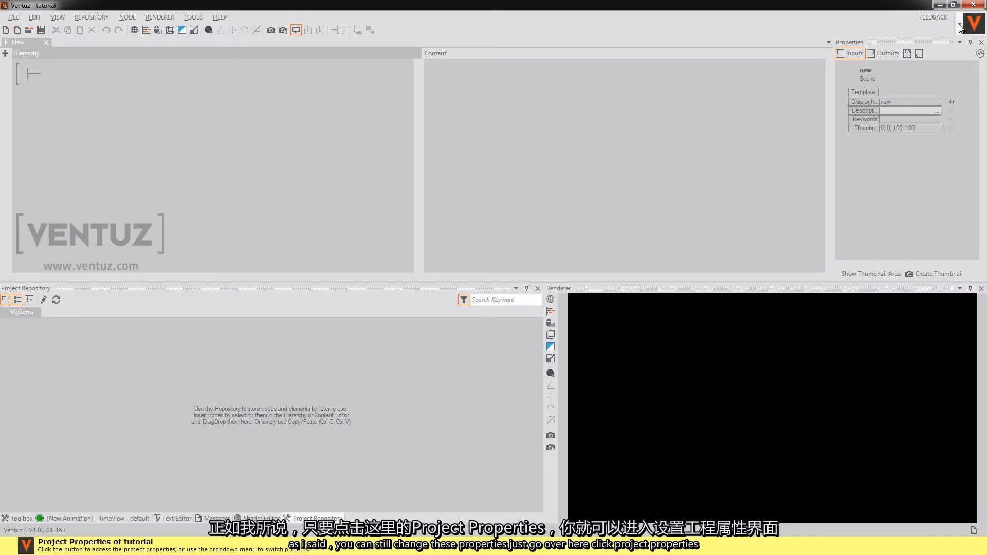
Step: Set the project's render size to 1920 x 1080 HD 1080p in the project properties and apply it
click(960, 24)
click(952, 43)
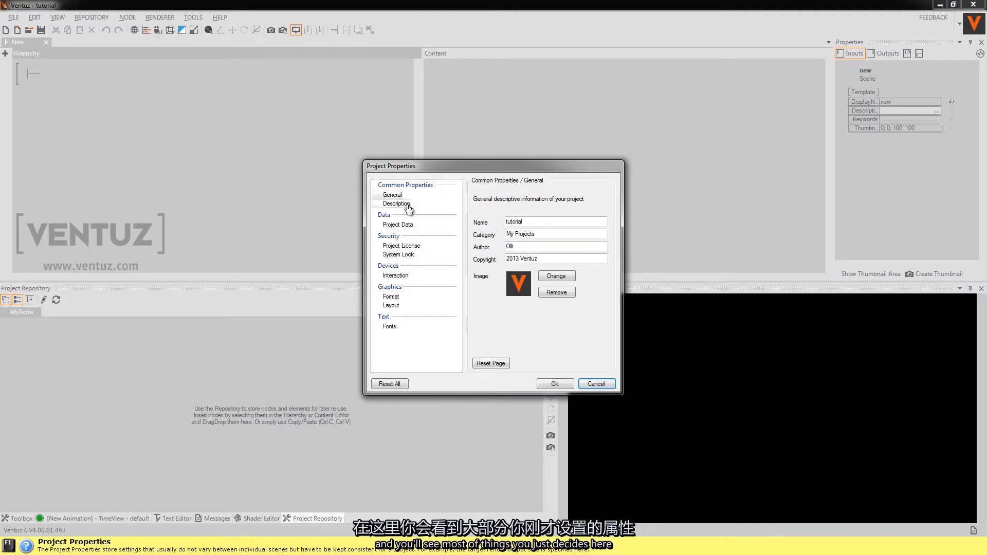
click(405, 248)
click(408, 255)
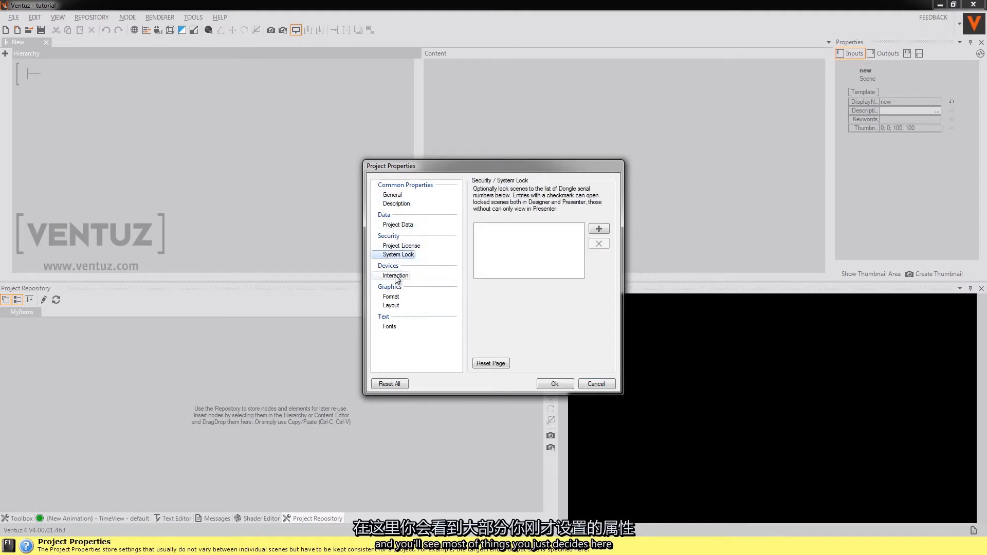
click(391, 297)
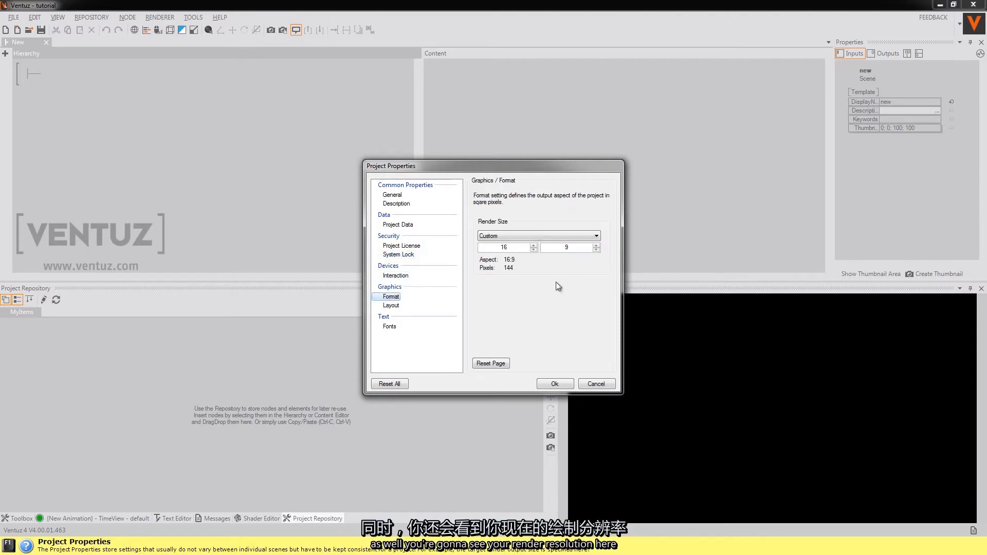
click(545, 237)
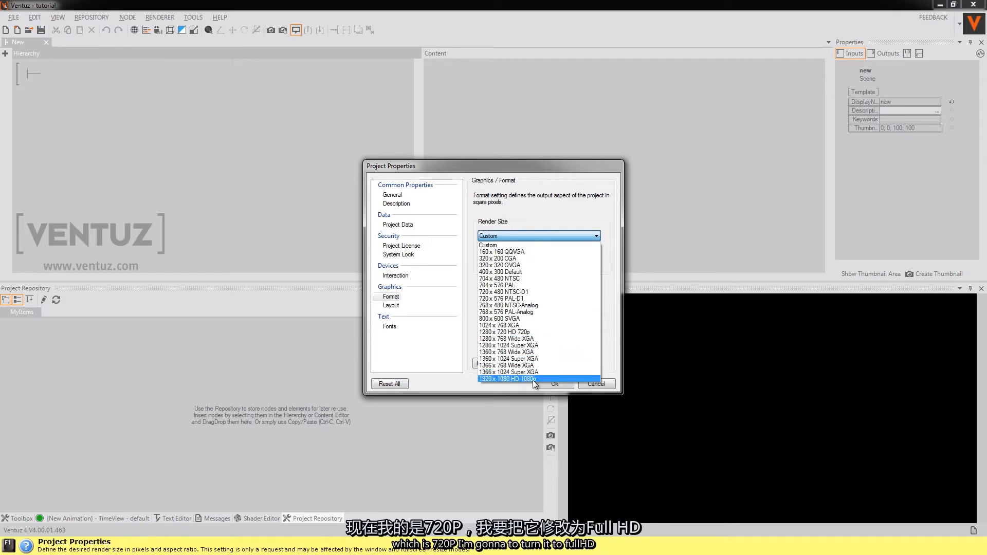
click(535, 379)
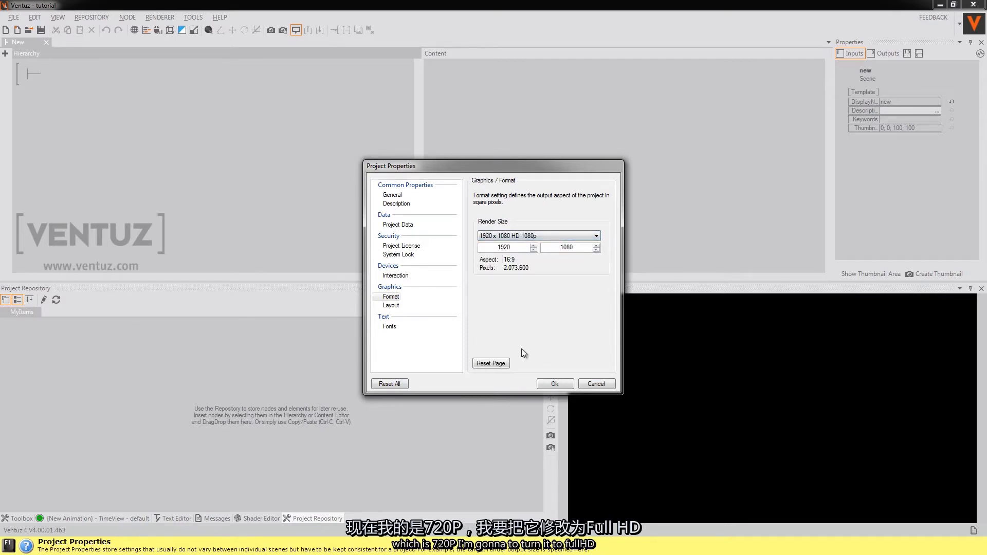
click(394, 306)
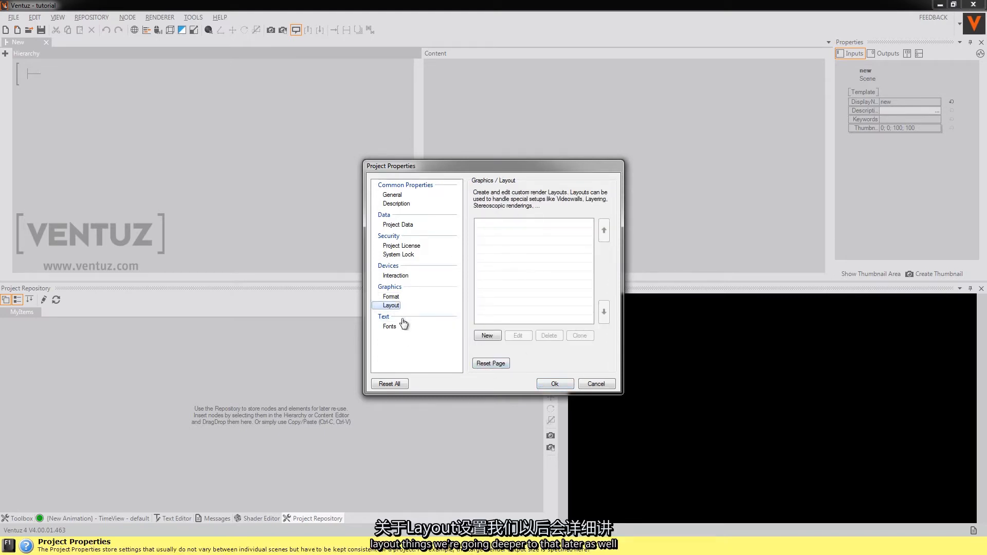
click(389, 297)
click(555, 384)
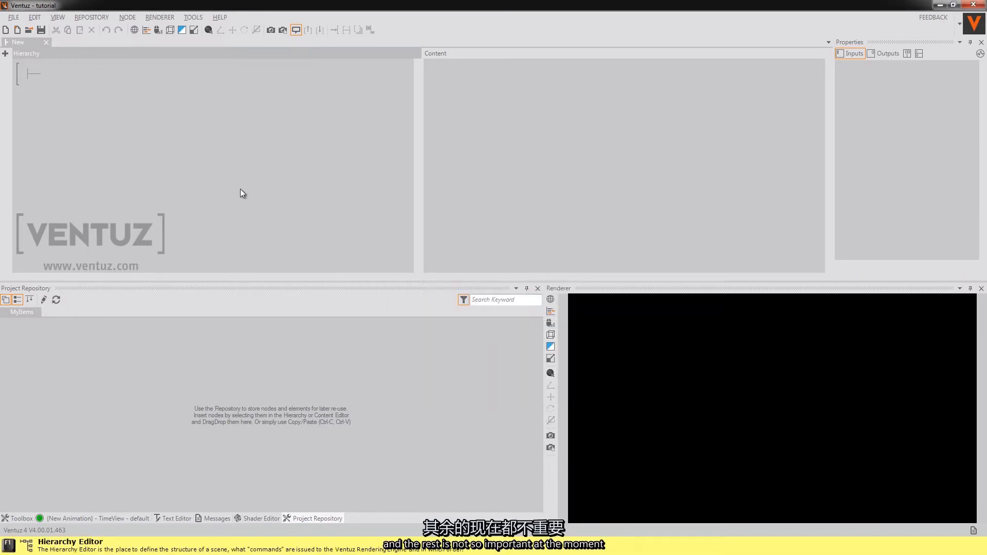
Step: Examine the tutorial project's folder on disk, including the Movies, Textures, Geometries and Images subfolders, and return to Ventuz
click(218, 205)
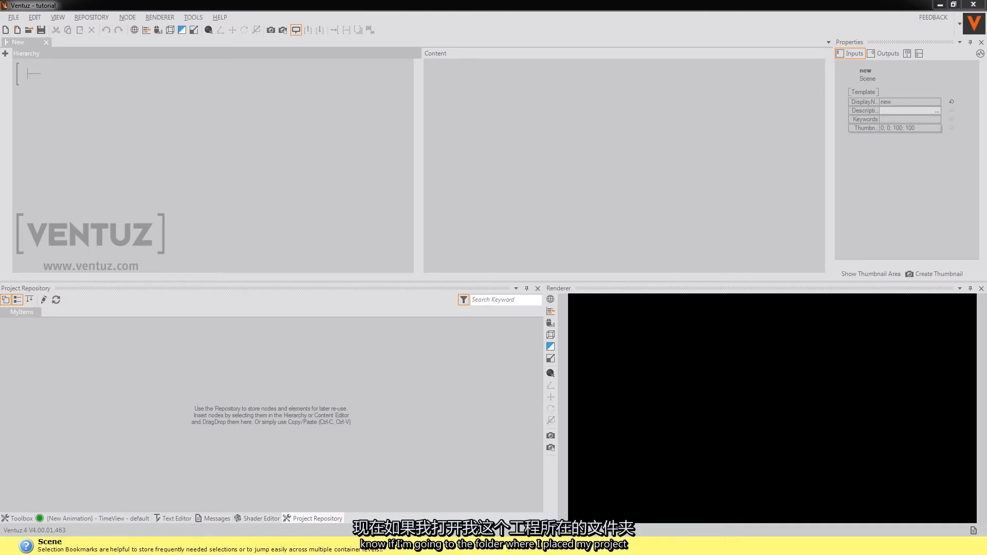
drag(0, 139, 579, 94)
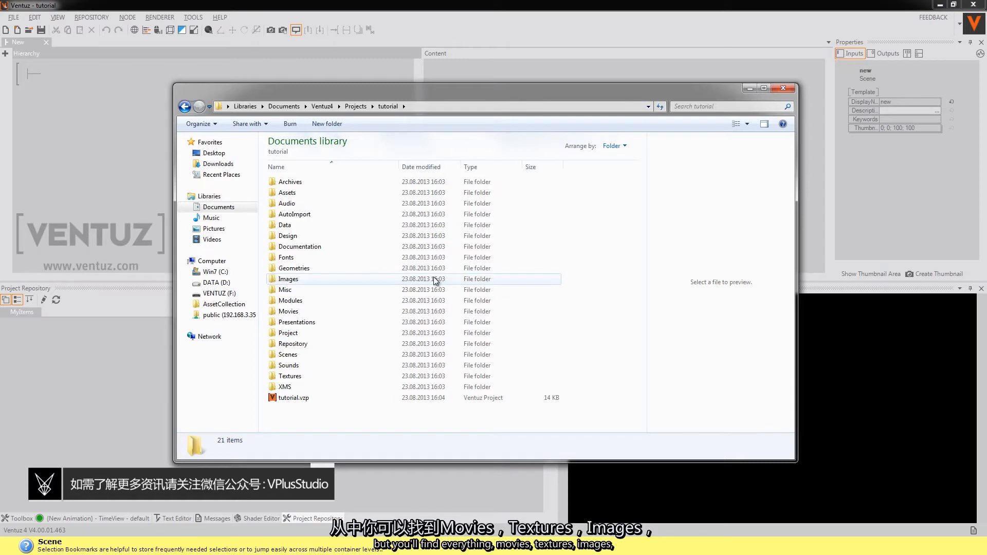
click(304, 311)
click(305, 376)
click(288, 271)
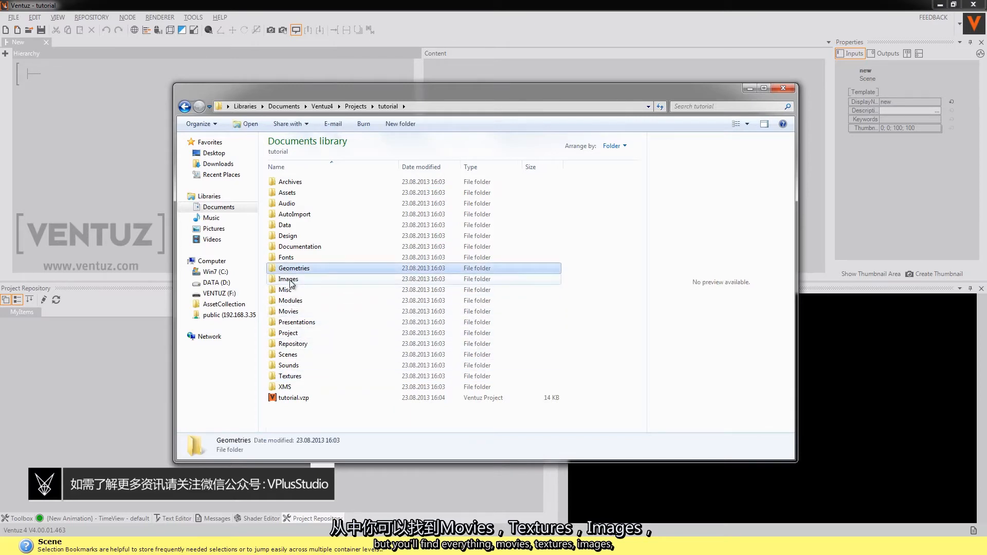
click(289, 280)
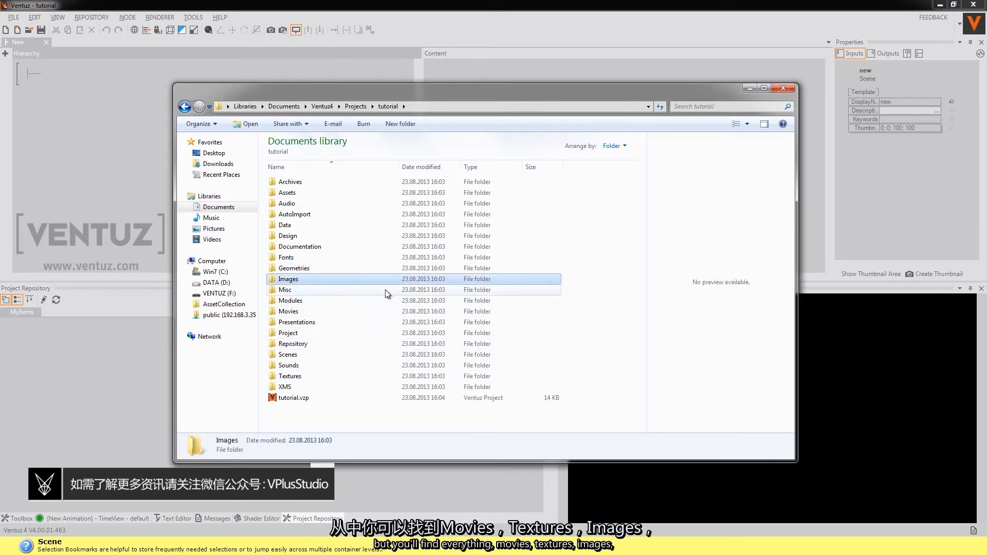
click(580, 284)
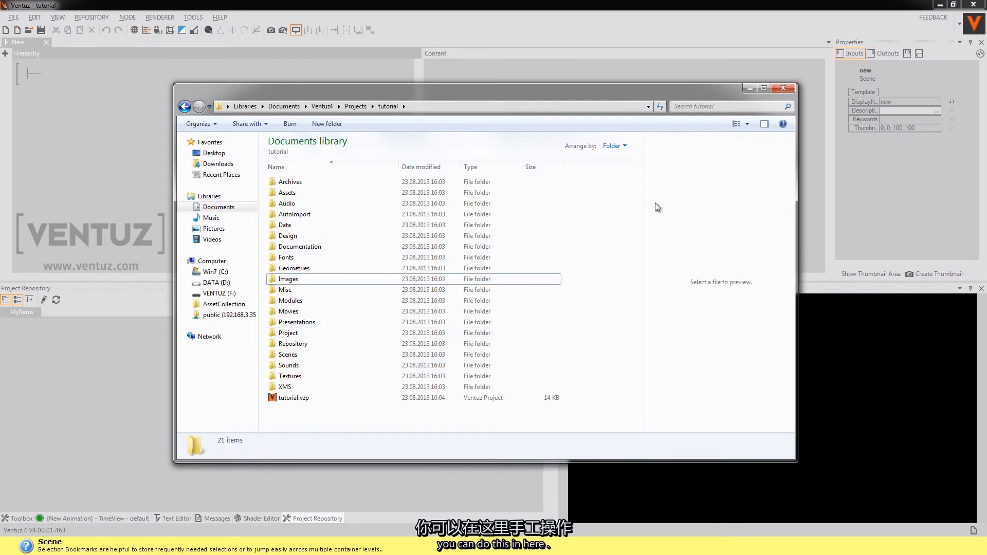
click(585, 46)
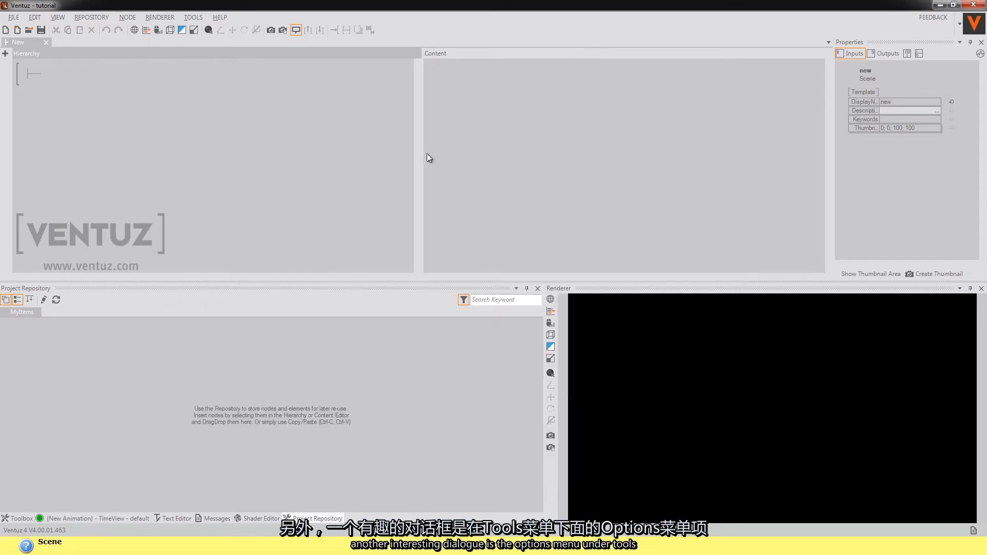
Step: Review the Load & Save and Toolbox settings in the designer options and close the dialog
click(194, 17)
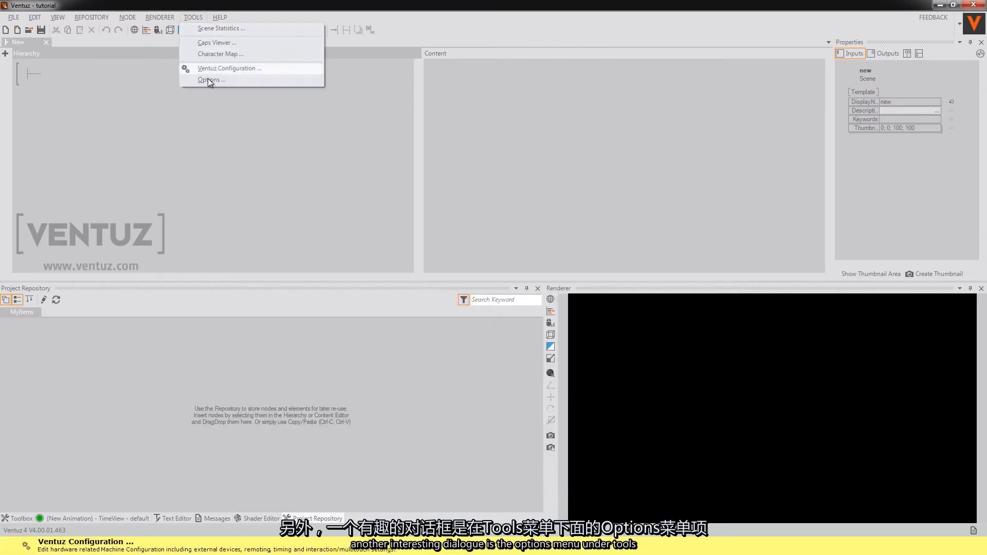
click(209, 81)
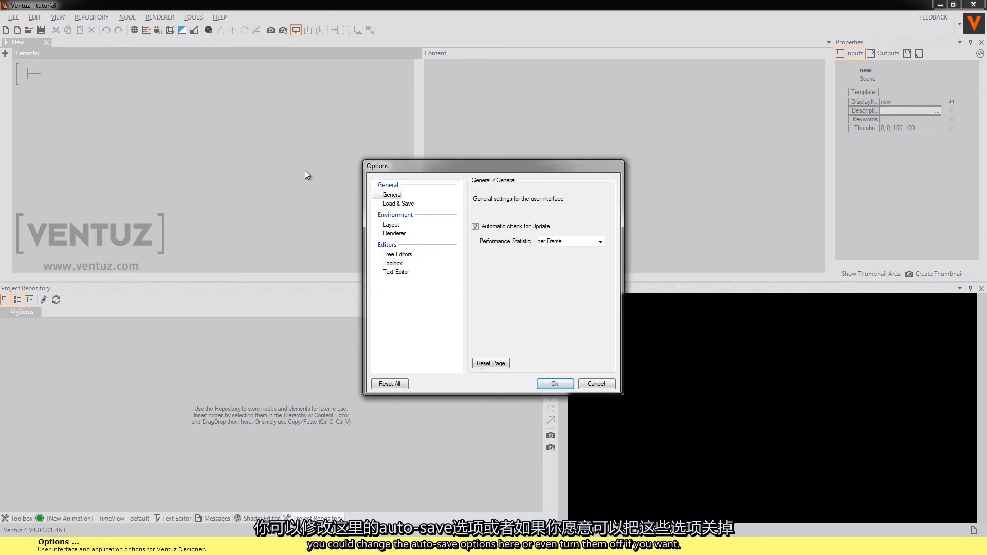
click(399, 203)
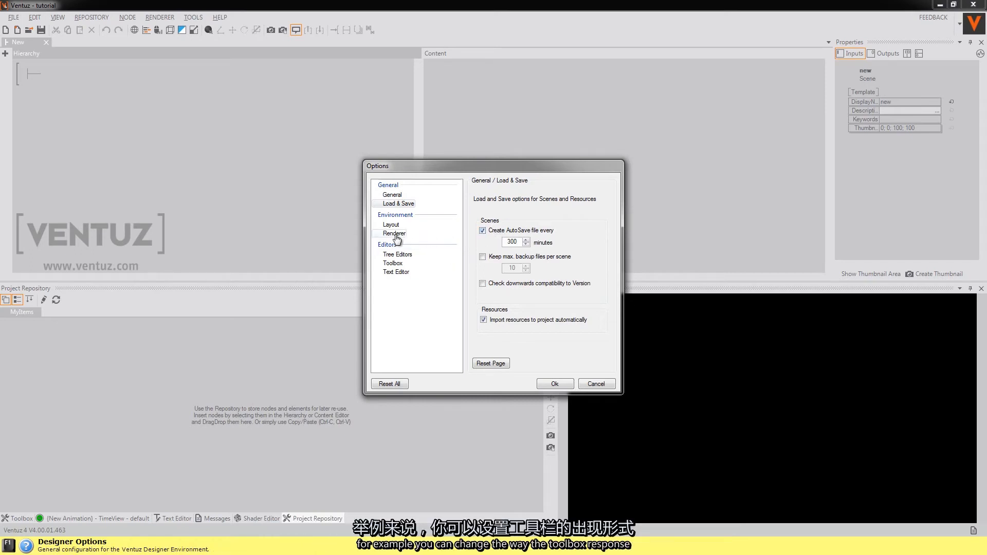
click(394, 263)
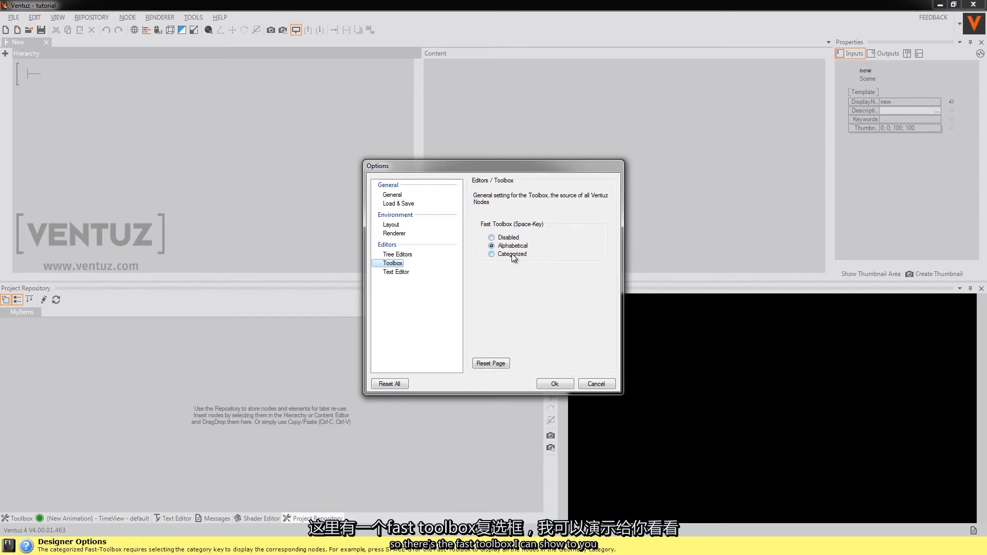
click(555, 385)
Step: Find the Mover node by searching the fast toolbox for "mov" and add it to the Content editor
key(space)
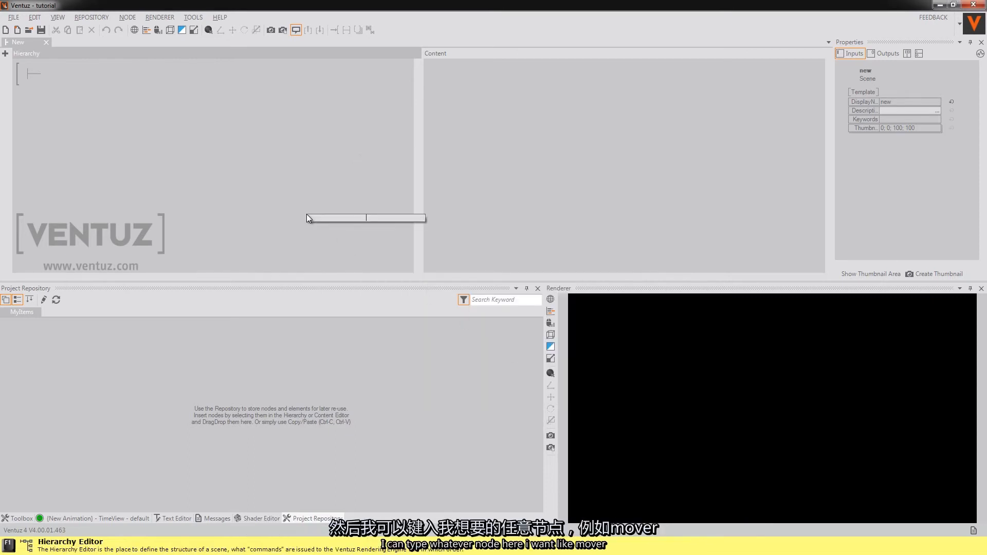
text(mov)
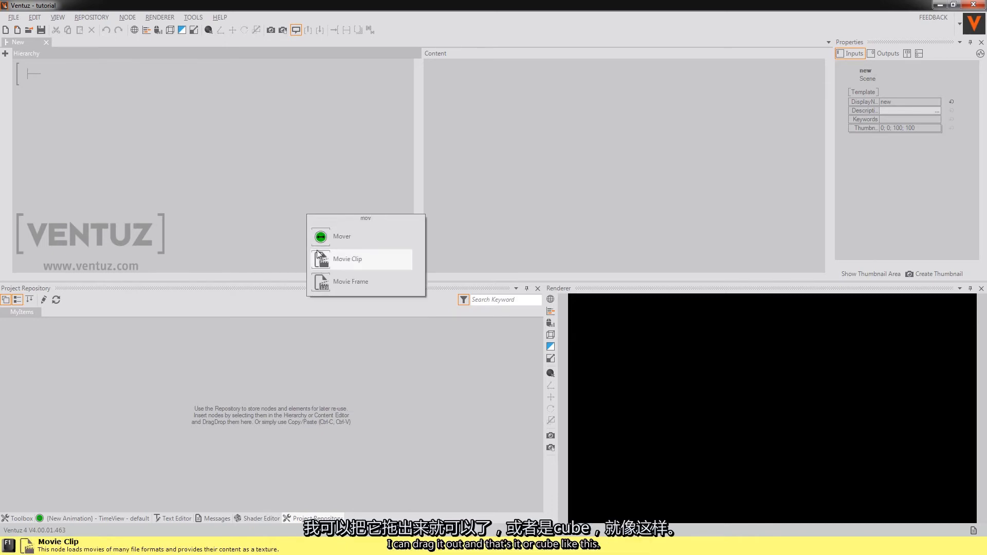
drag(321, 236, 570, 148)
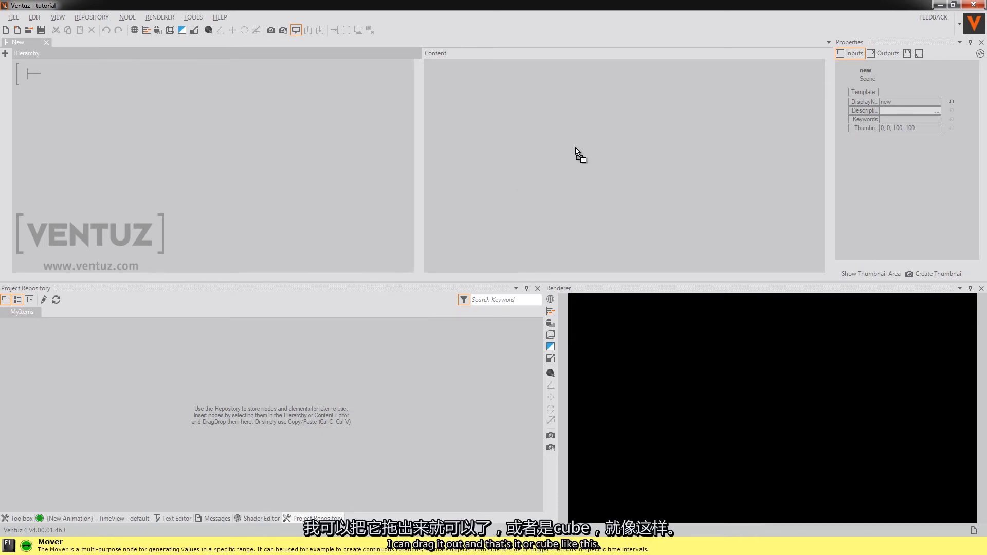
Step: Find the Cube node through the fast toolbox and attach it to the scene root in the Hierarchy editor
double_click(286, 178)
text(cube)
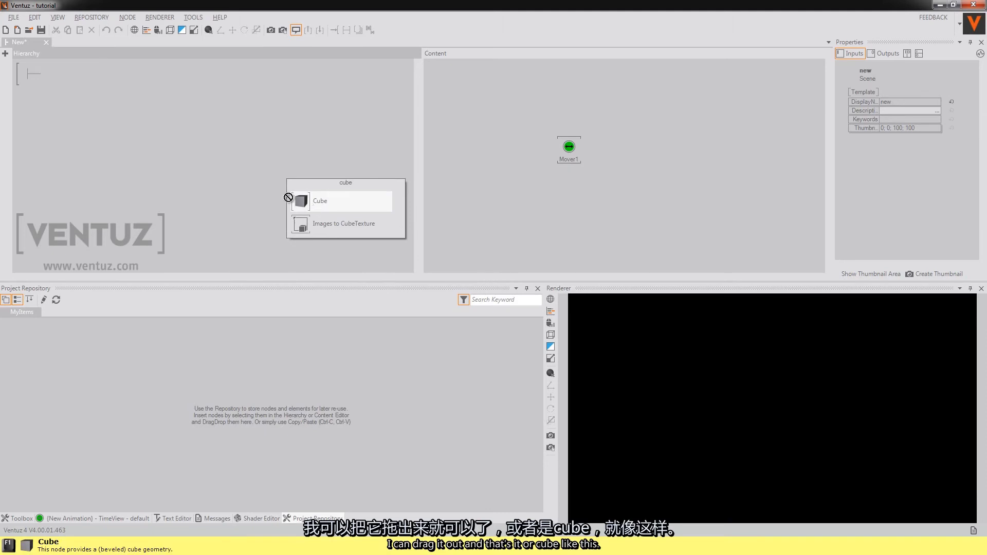
drag(289, 197, 36, 75)
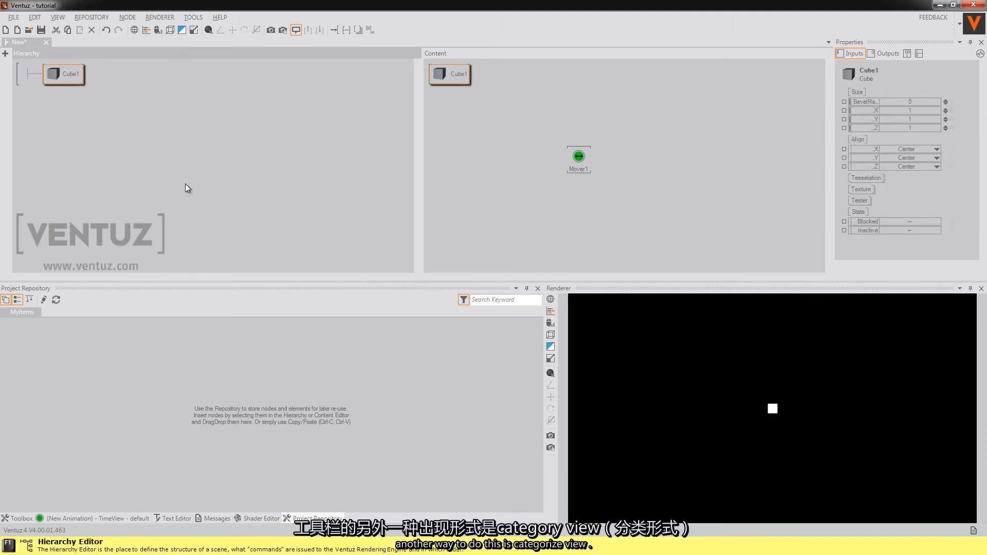
Step: Switch the Fast Toolbox to the Categorized display in the options and return focus to the Hierarchy editor
click(194, 17)
click(212, 80)
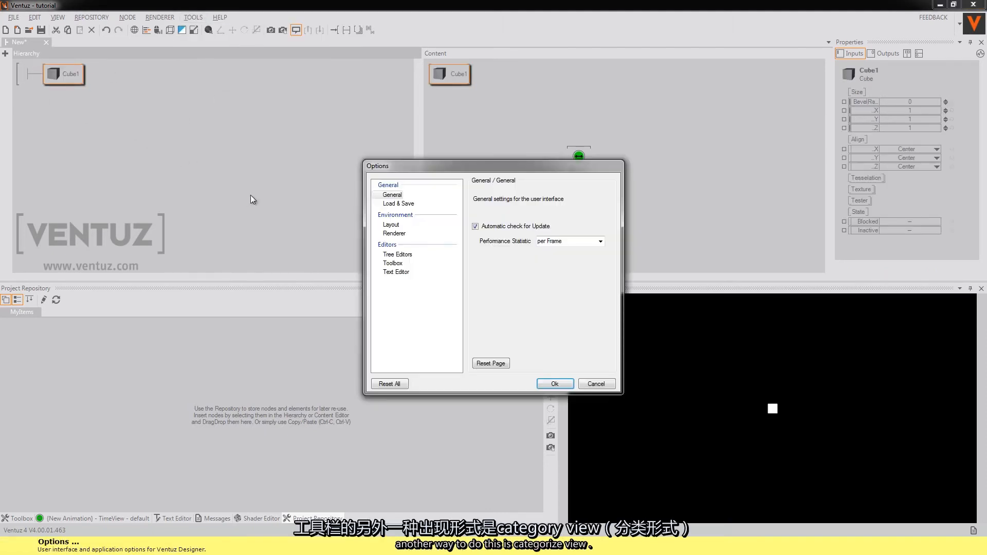
click(393, 263)
click(491, 255)
click(553, 384)
click(286, 198)
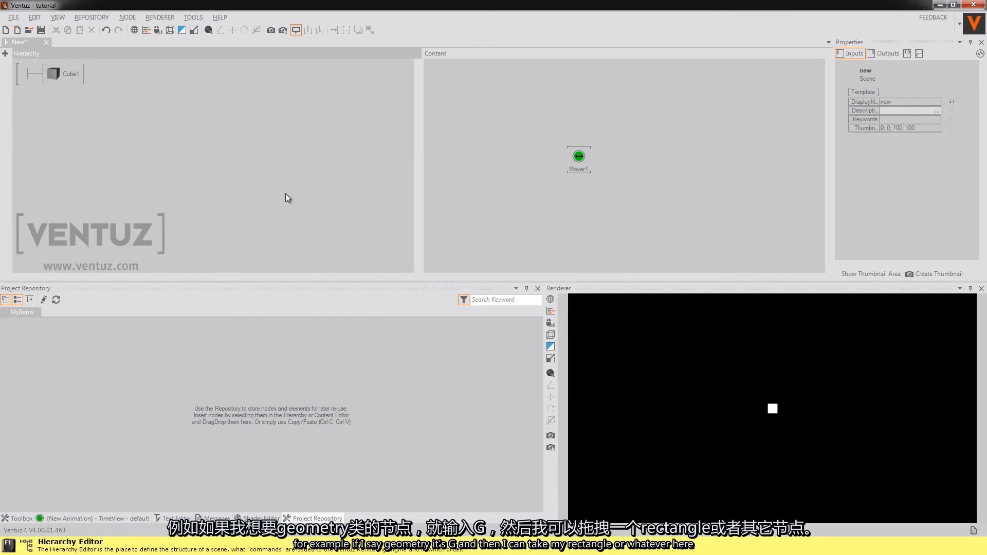
Step: Add a Rectangle node from the fast toolbox's geometry category to the Hierarchy editor, directly below the Cube node
key(space)
key(g)
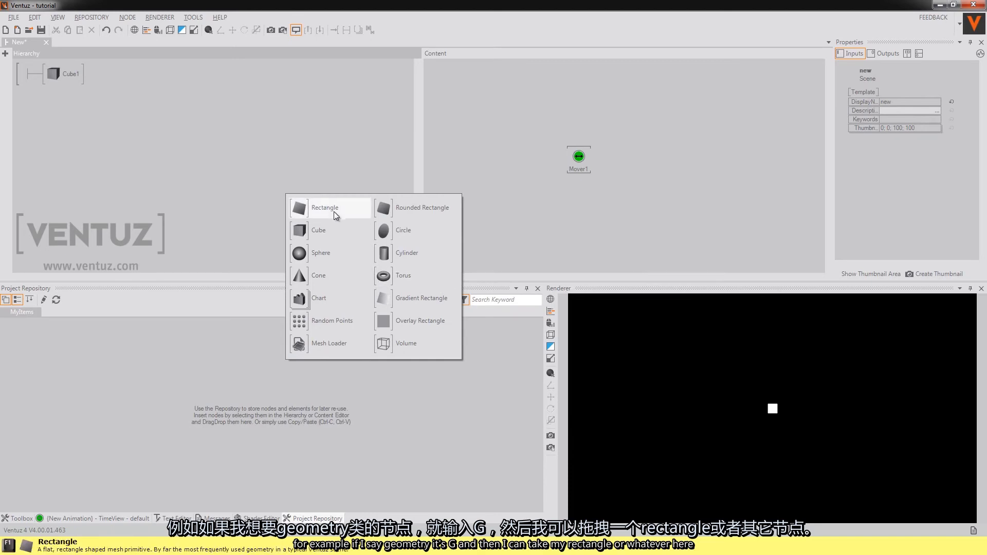
drag(331, 213, 61, 88)
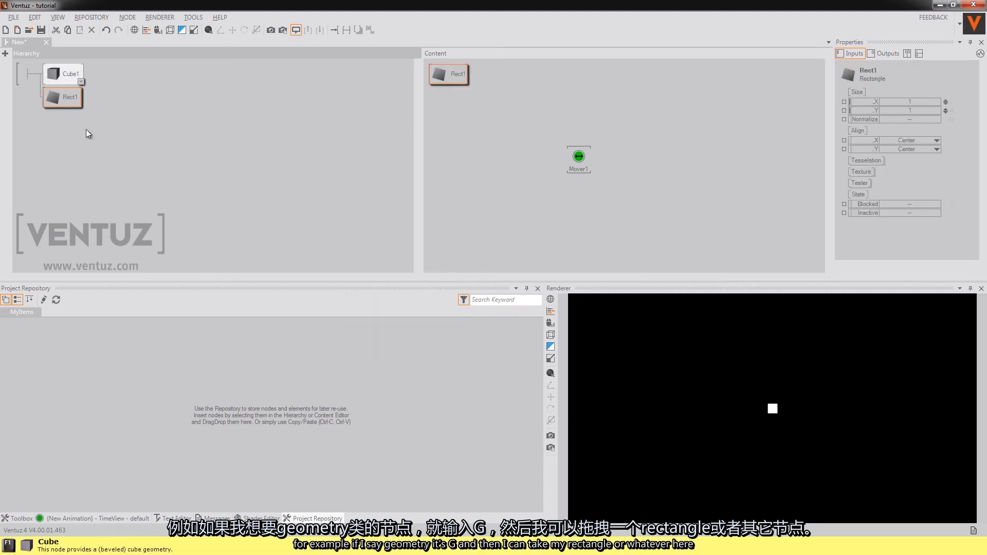
click(136, 179)
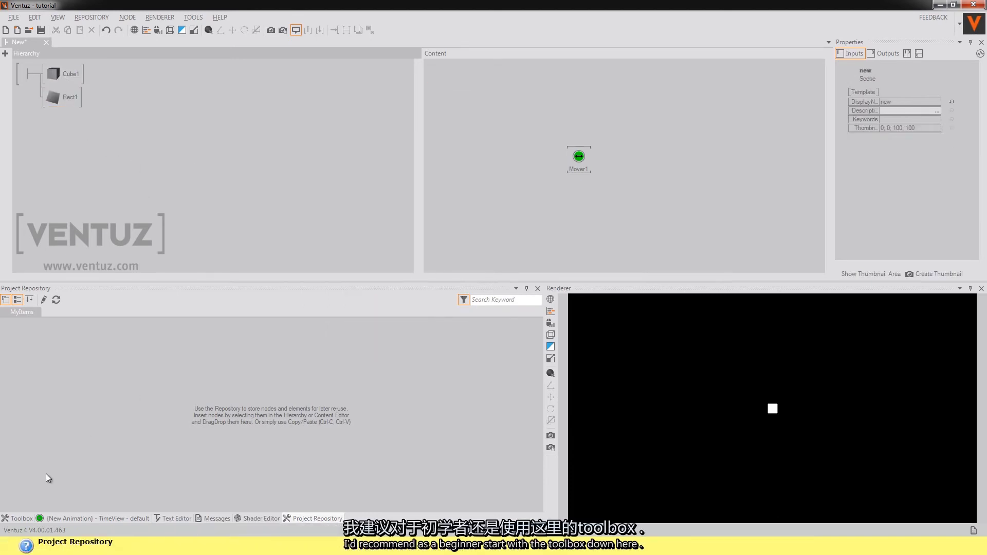
Step: Bring up the full Toolbox, show its Animation nodes, and return focus to the Hierarchy editor
click(23, 519)
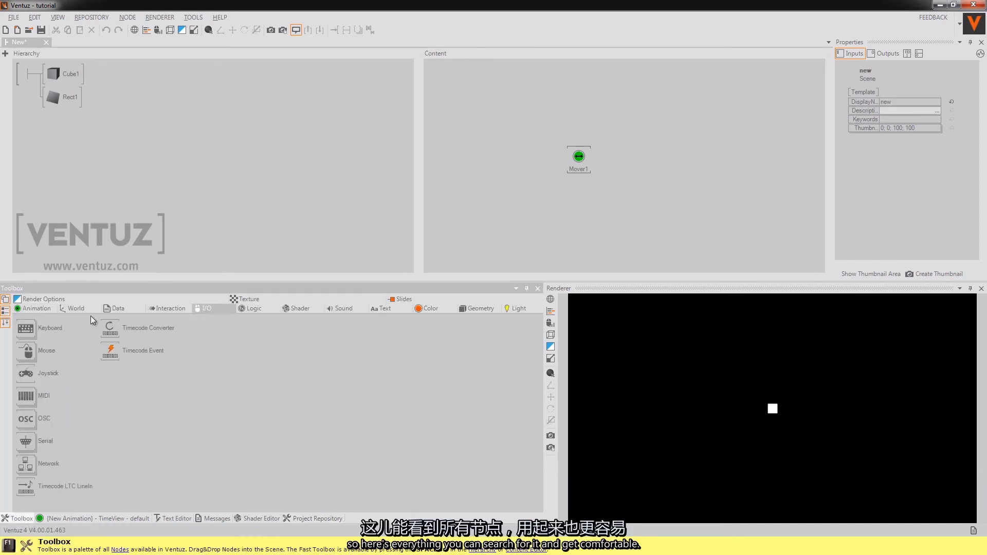
click(42, 308)
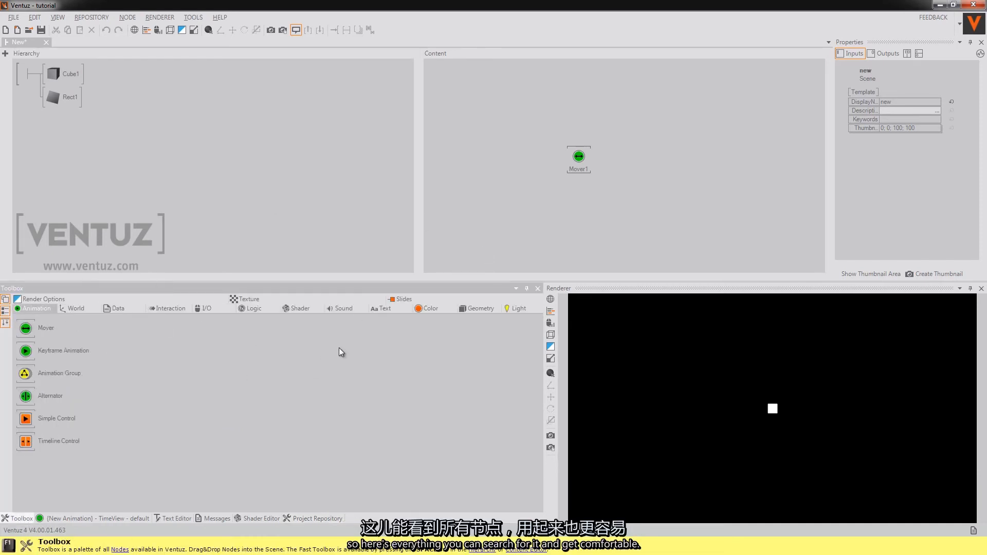
click(290, 203)
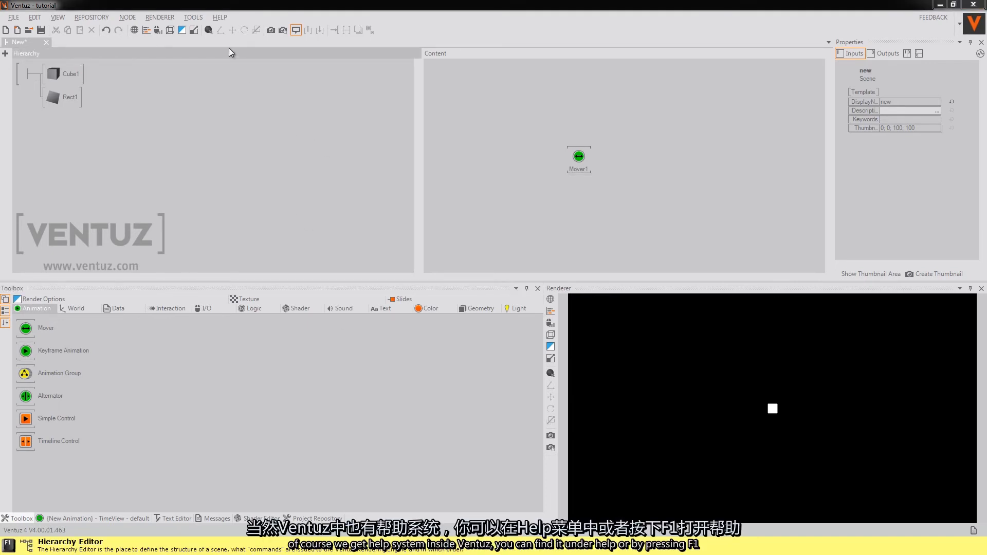
Step: Open the Ventuz User Manual and search it for "shortcuts"
click(220, 16)
click(229, 27)
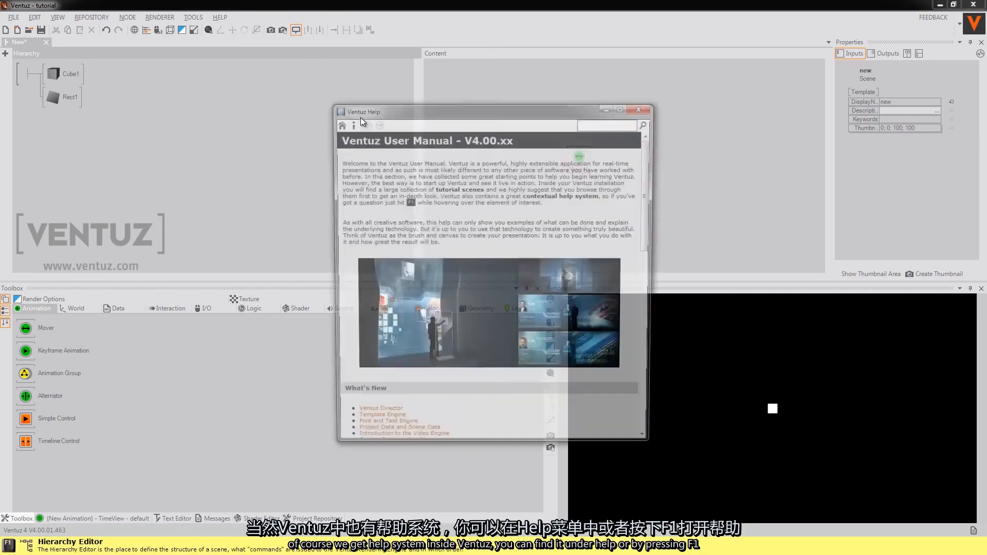
click(599, 124)
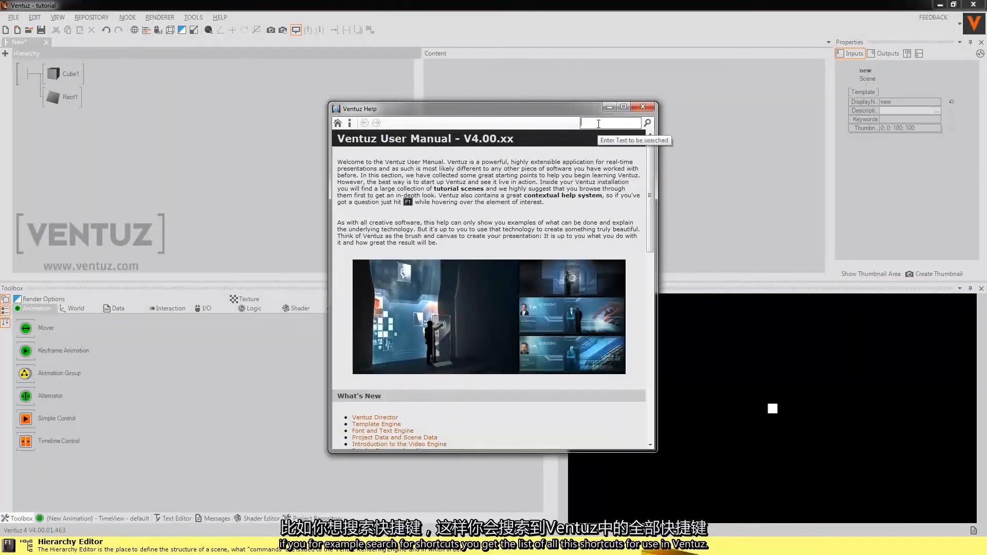
text(sho)
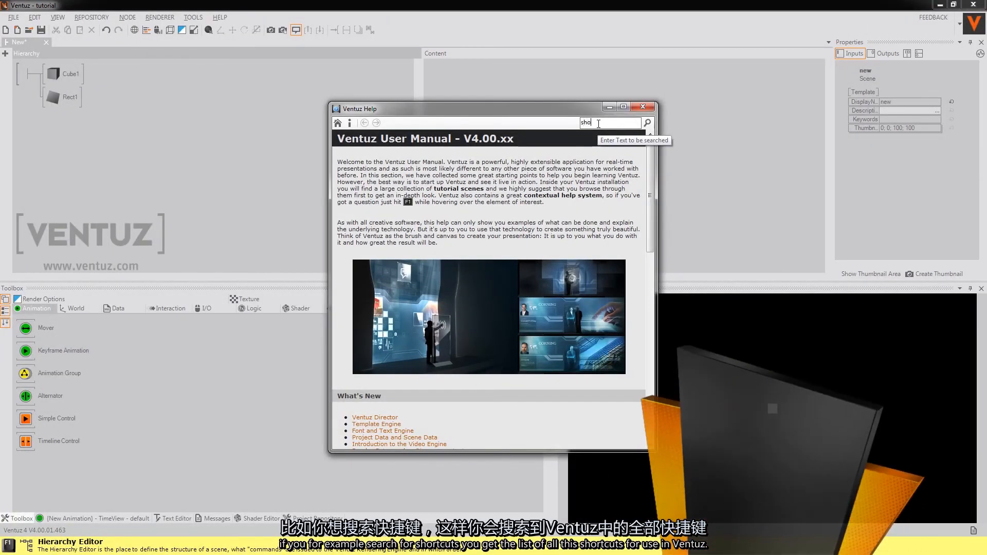
text(rtcuts)
key(Return)
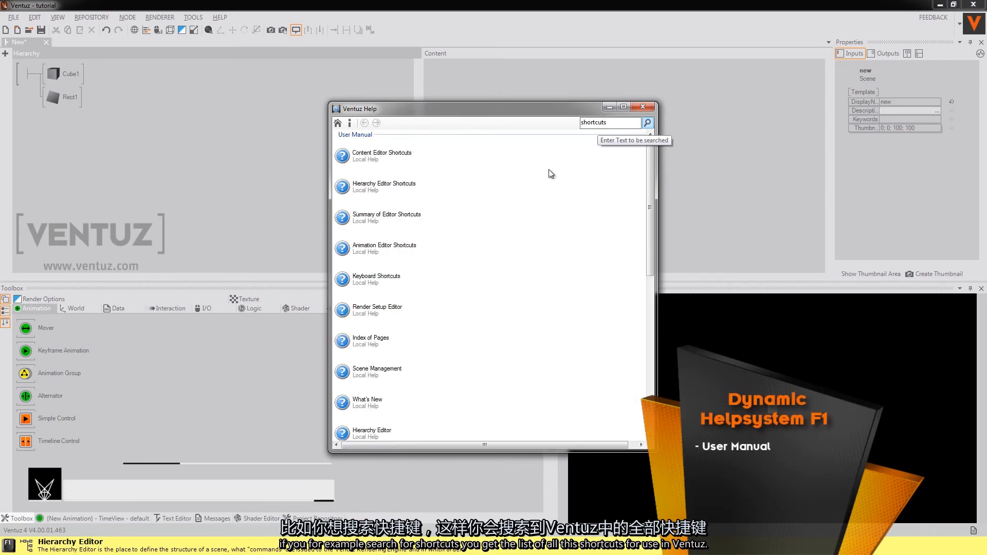
Step: Look at the Content Editor Shortcuts and Hierarchy Editor Shortcuts help pages, returning to the search results after each
click(479, 163)
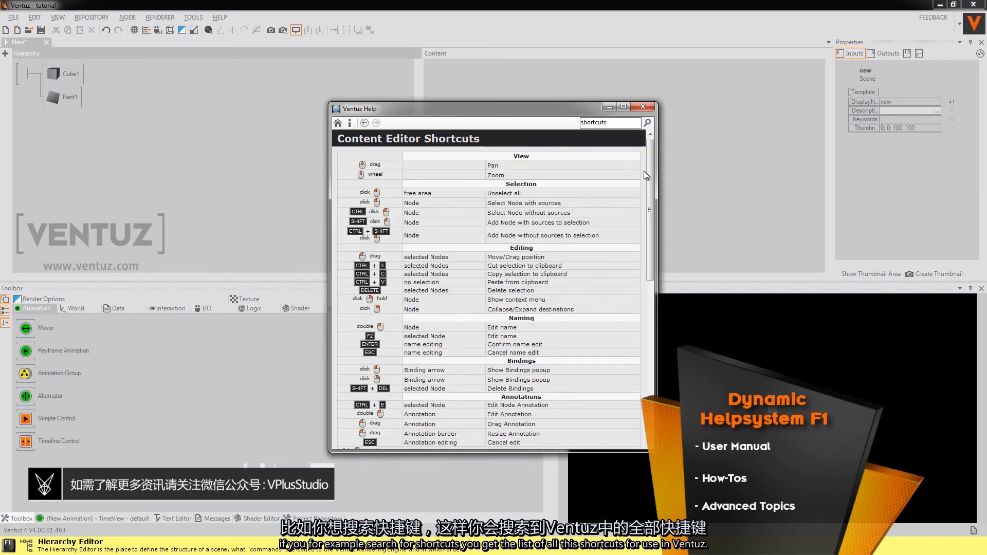
click(648, 123)
click(405, 184)
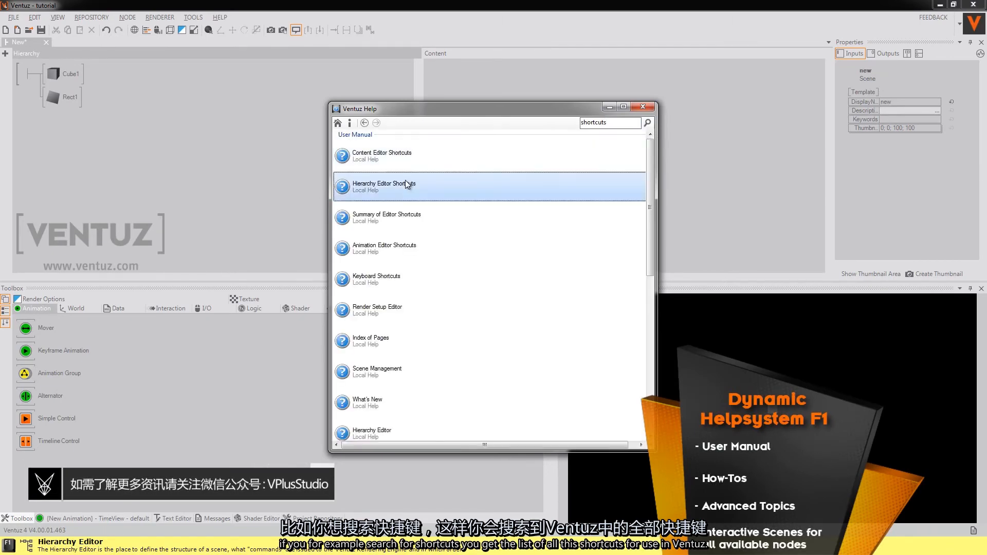
click(648, 124)
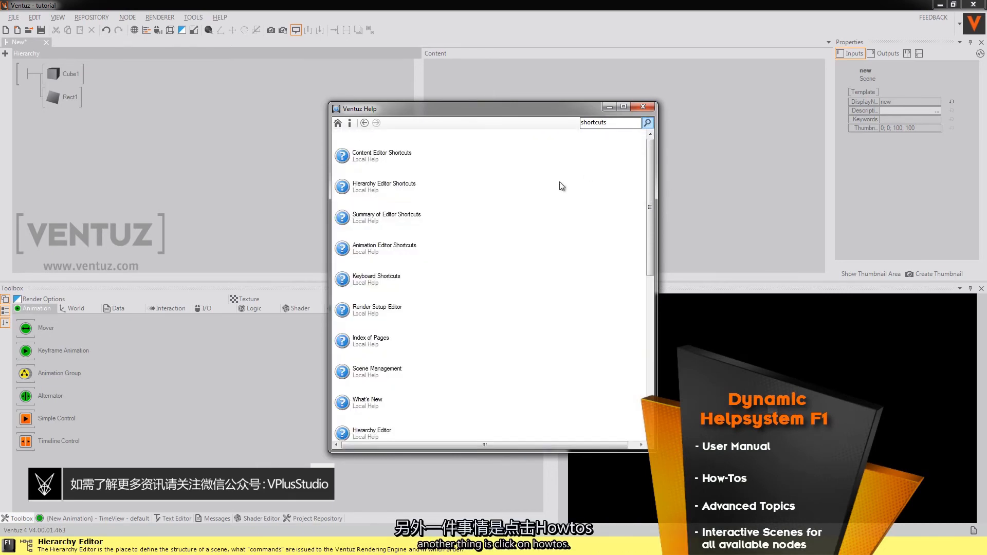
Step: Open the HowTos page from the manual's home page and view the Creating a Mirror Reflection entry
click(337, 123)
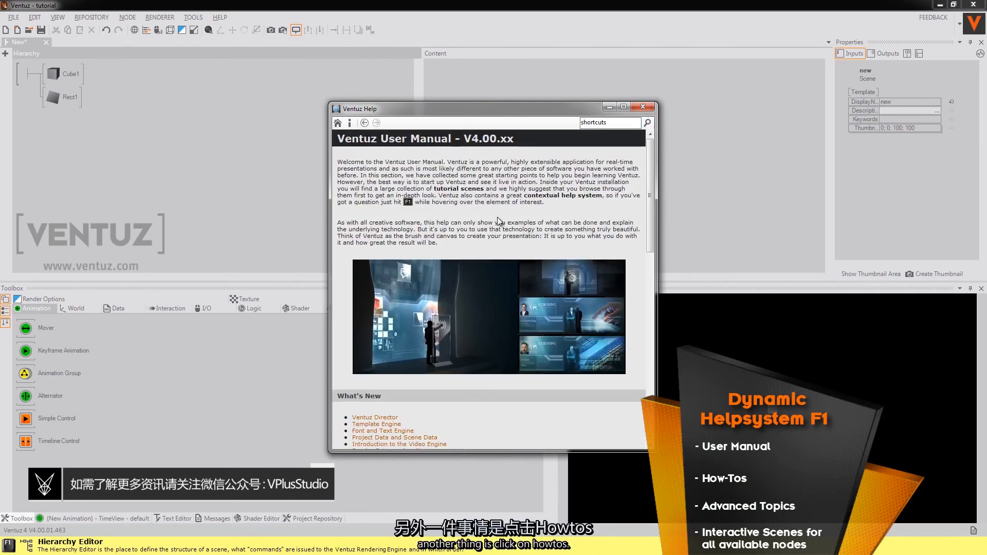
scroll(497, 221, down, 5)
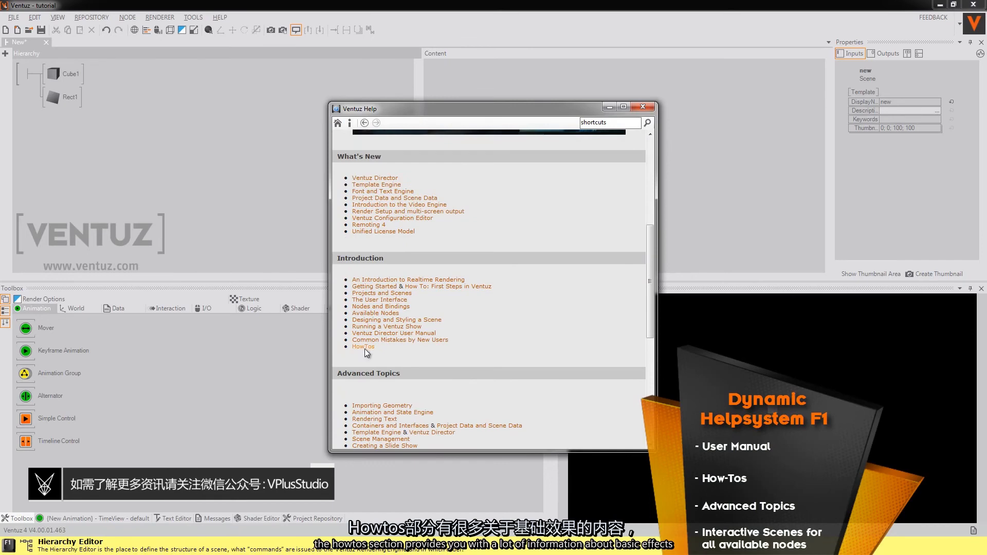
click(364, 347)
scroll(521, 302, down, 5)
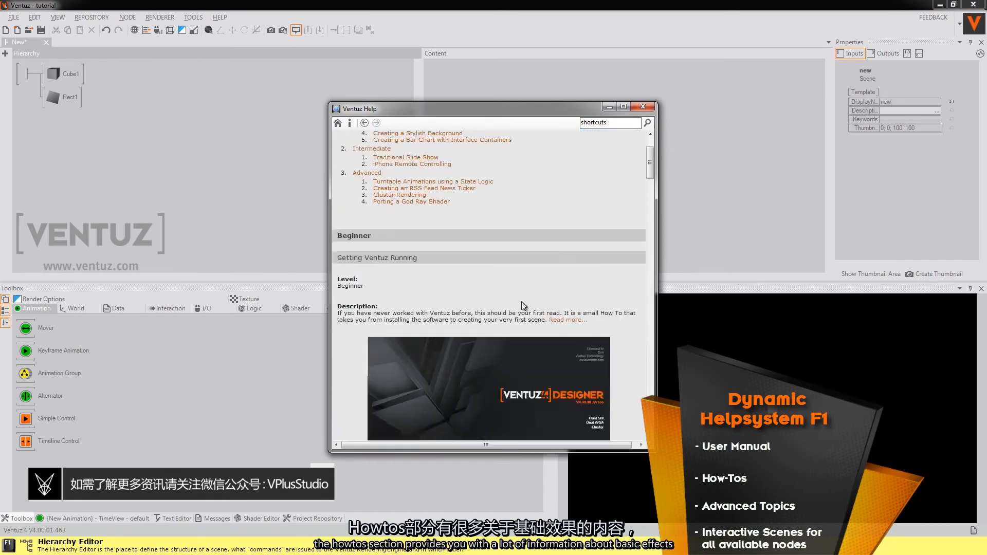
scroll(521, 302, up, 5)
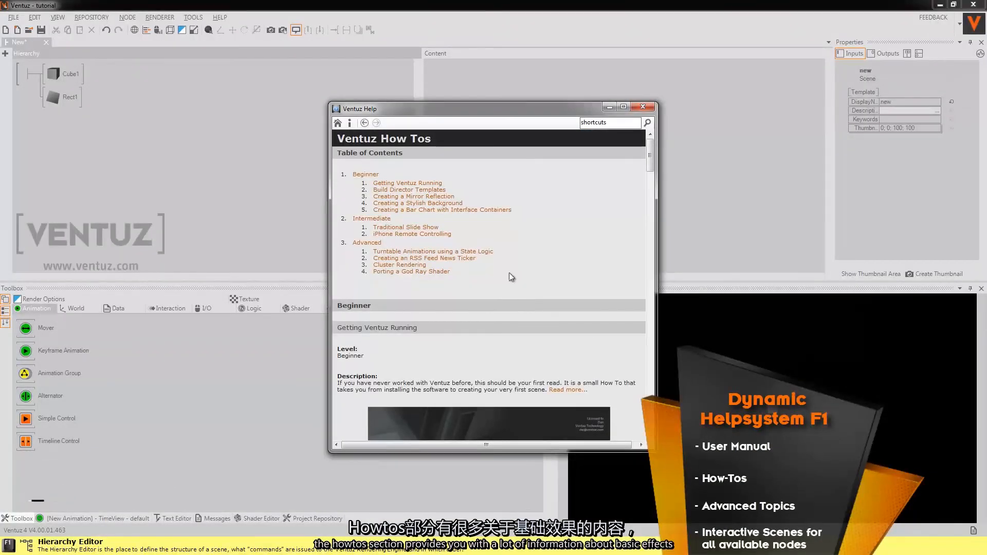
click(427, 195)
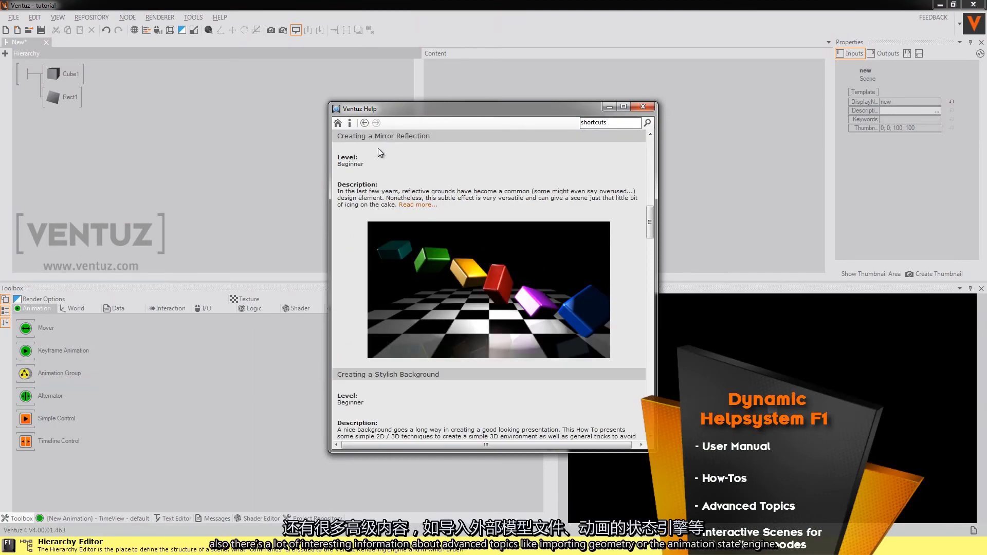
Step: Review the Advanced Topics and Appendix sections on the manual's home page and close the help window
click(339, 123)
scroll(517, 248, down, 6)
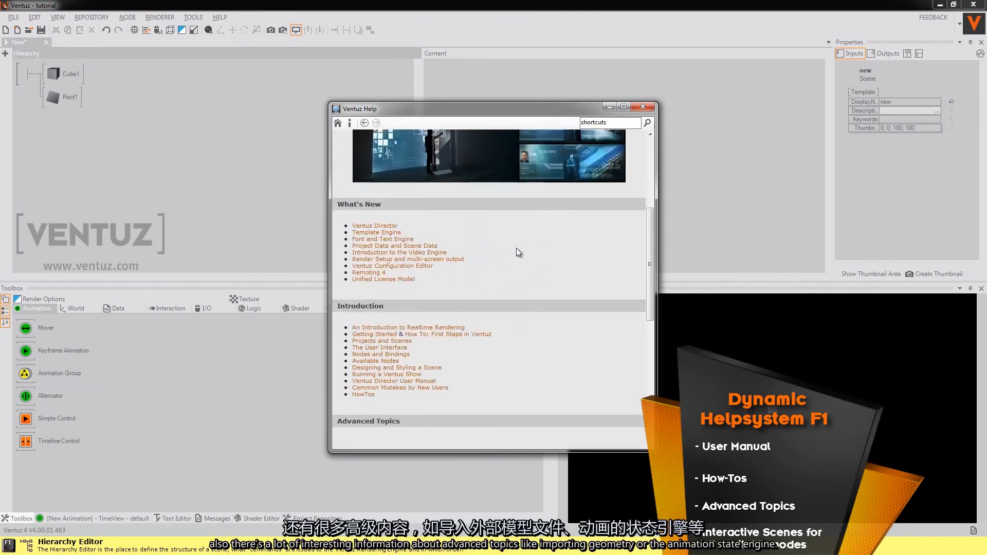
scroll(517, 248, down, 5)
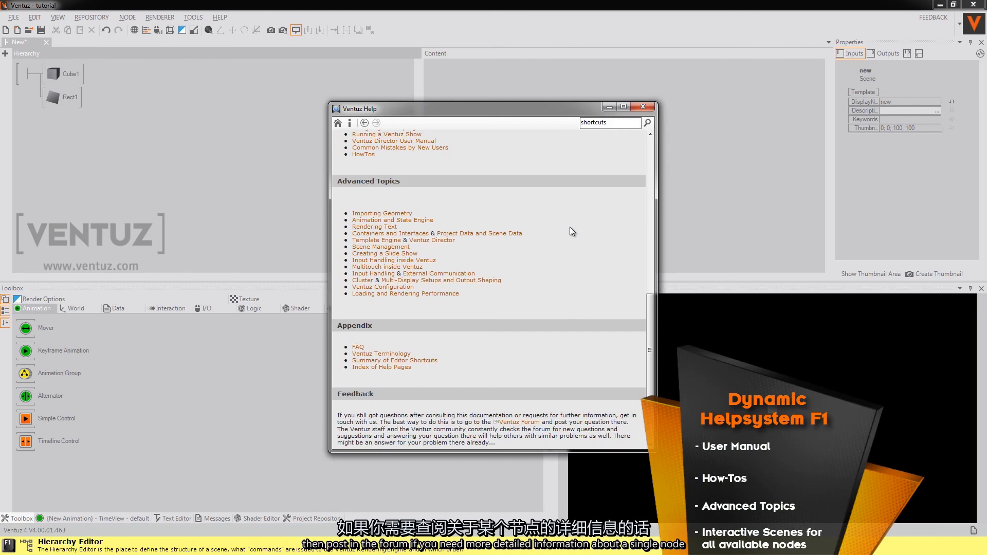
click(643, 107)
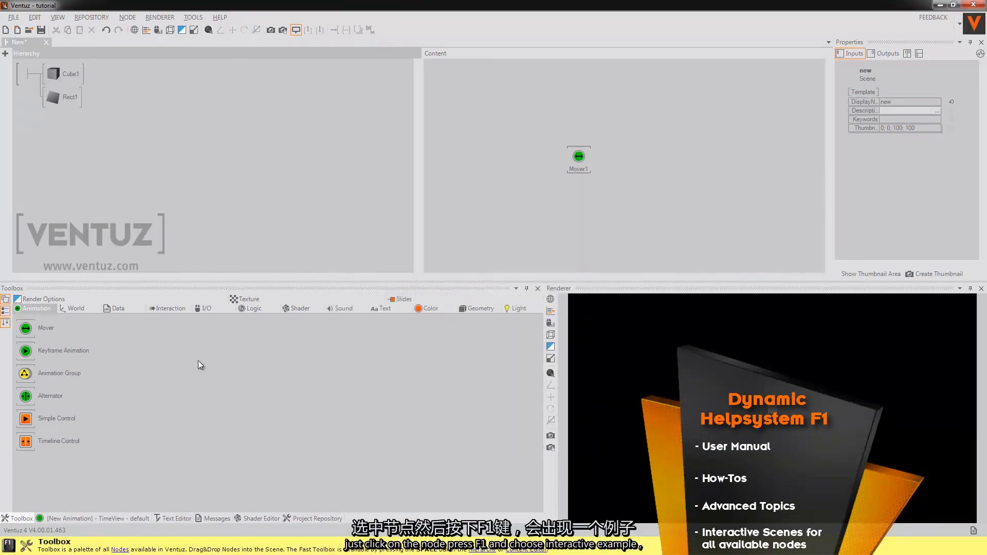
Step: Open the interactive example scene for the Mover node from its contextual help, view it, and close that scene
click(32, 334)
key(F1)
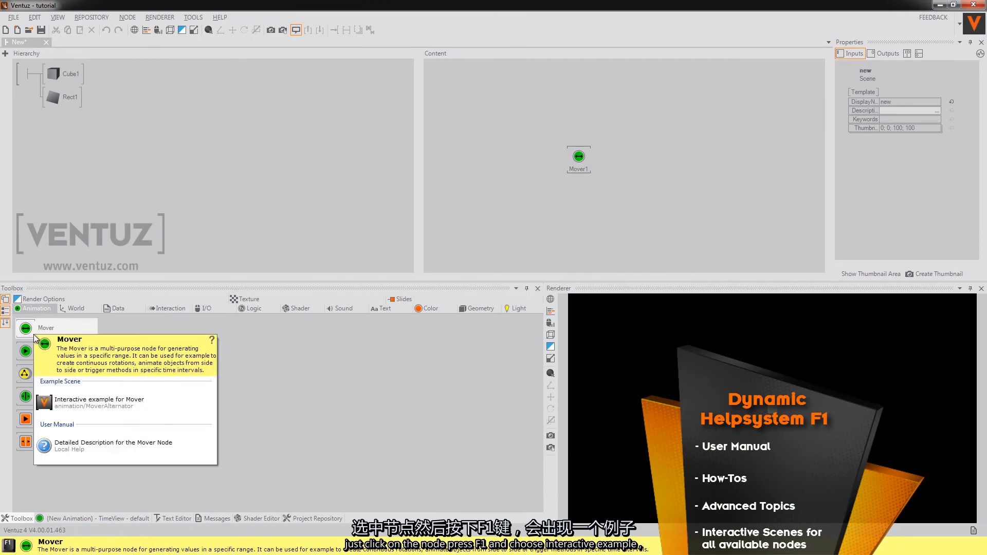
click(117, 406)
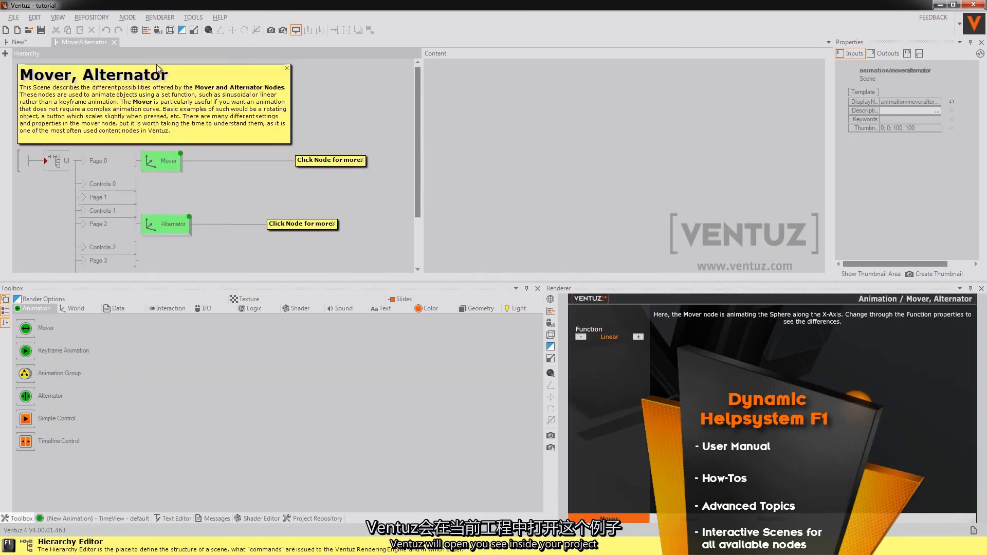
click(116, 45)
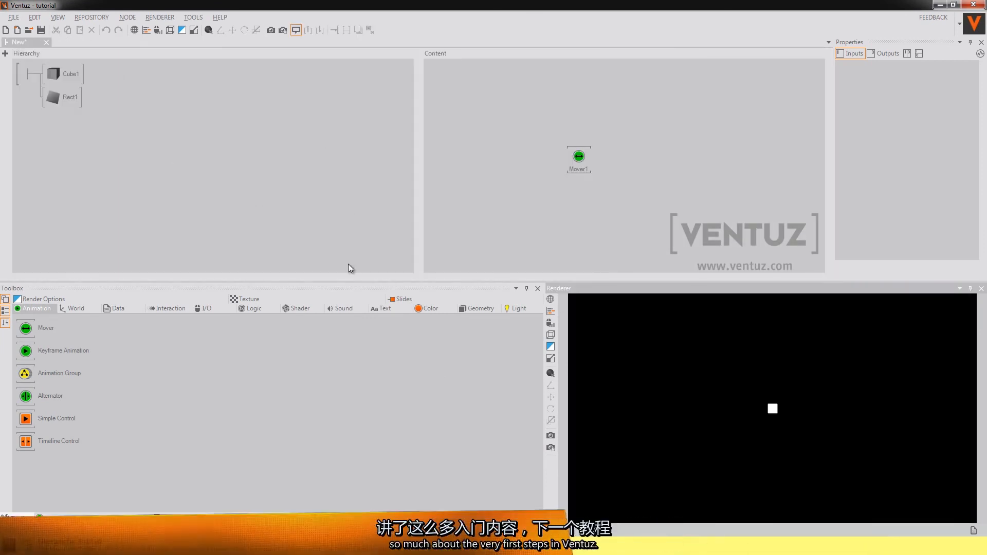